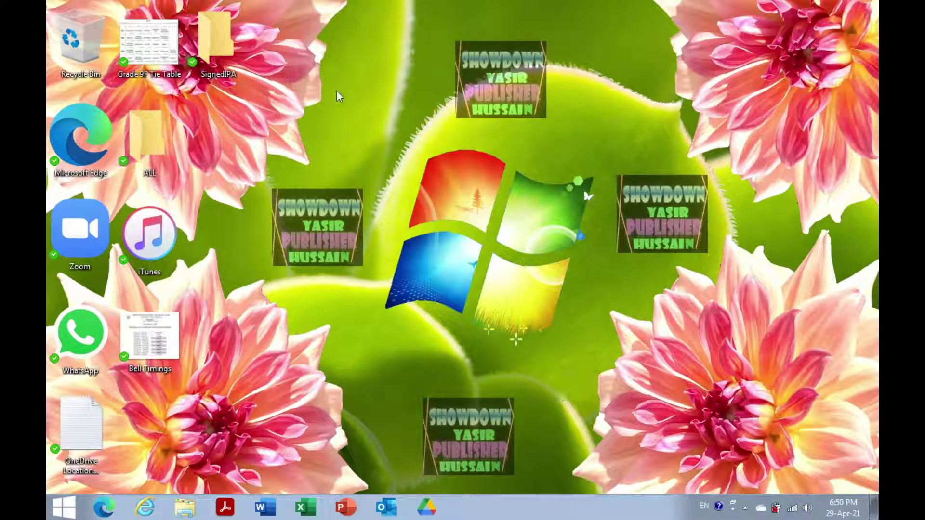
# Refresh the desktop, review the Date and Time settings, then launch regedit from Start search
pyautogui.rightClick(387, 123)
pyautogui.click(412, 155)
pyautogui.click(832, 515)
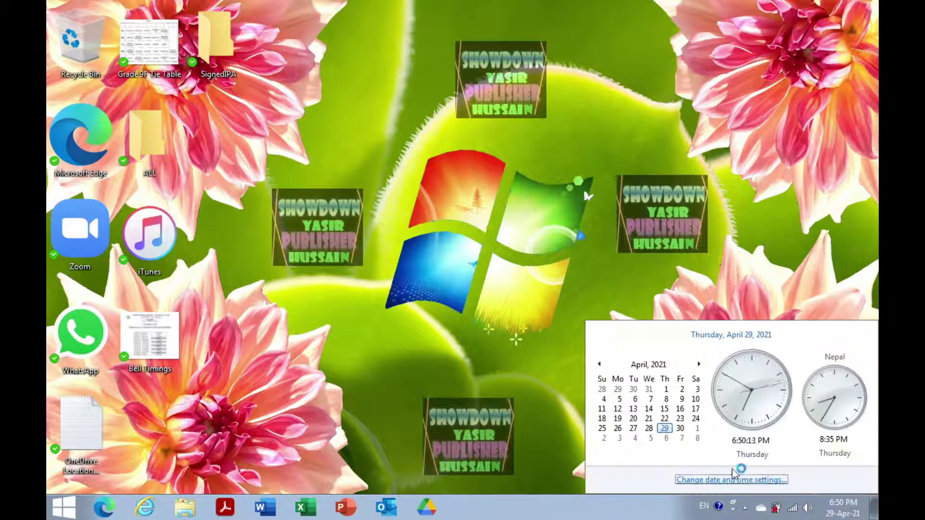
pyautogui.click(739, 479)
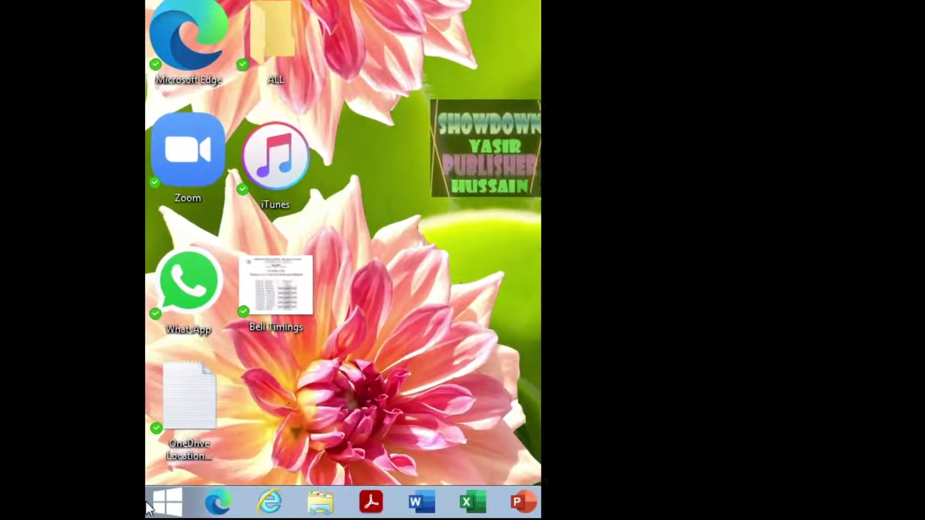
pyautogui.click(127, 504)
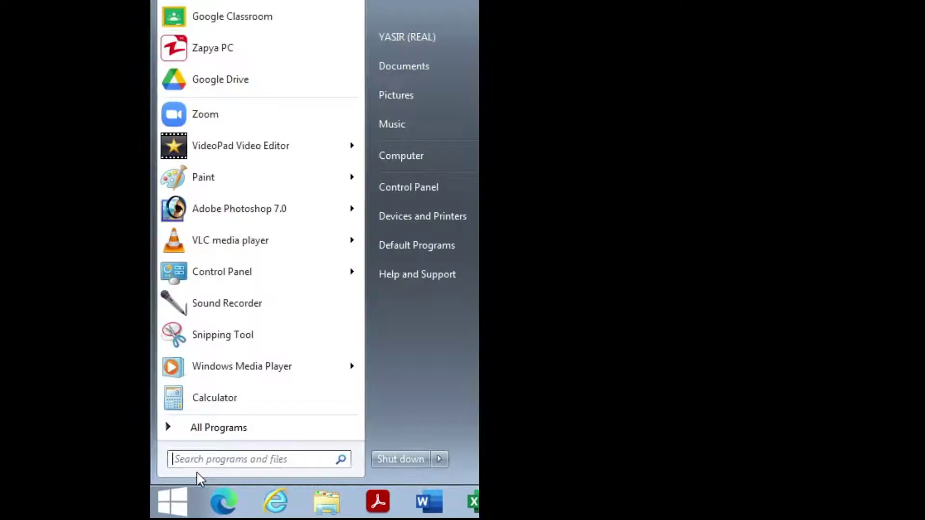
pyautogui.write('rege')
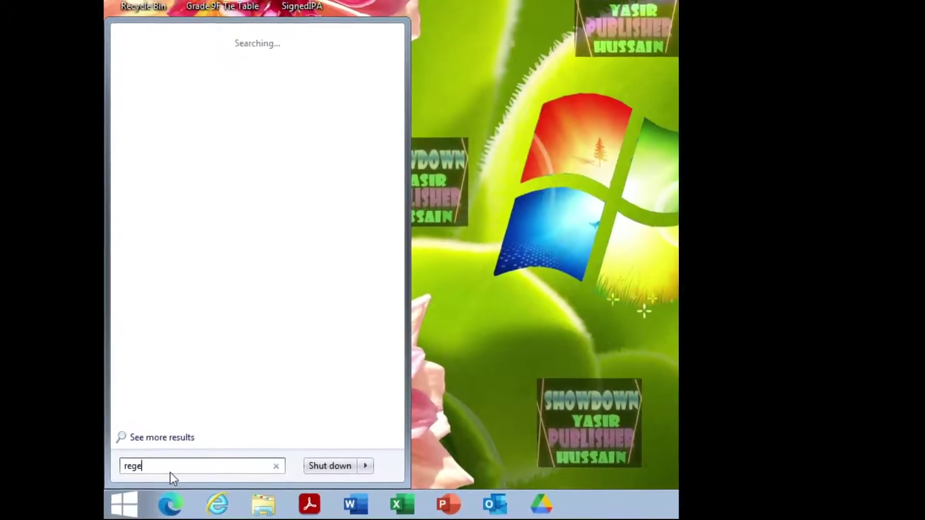
pyautogui.write('dit')
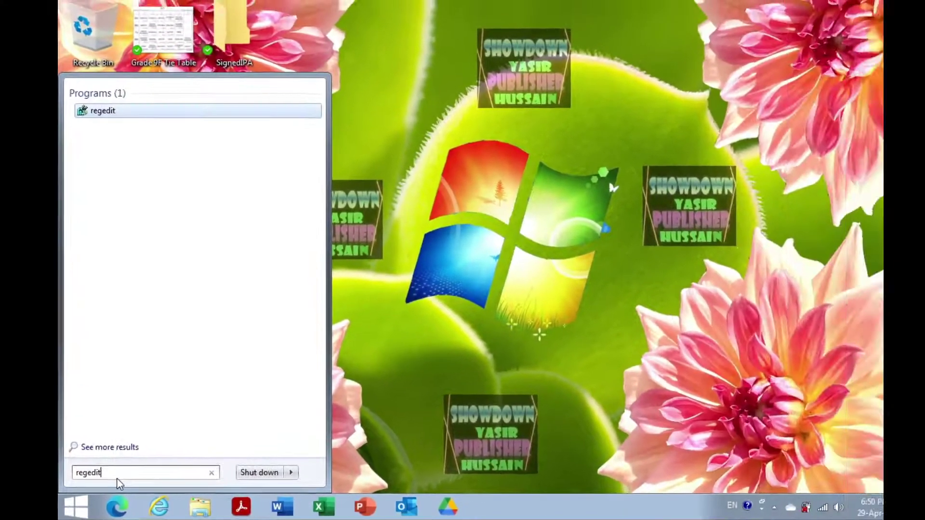
pyautogui.press('Return')
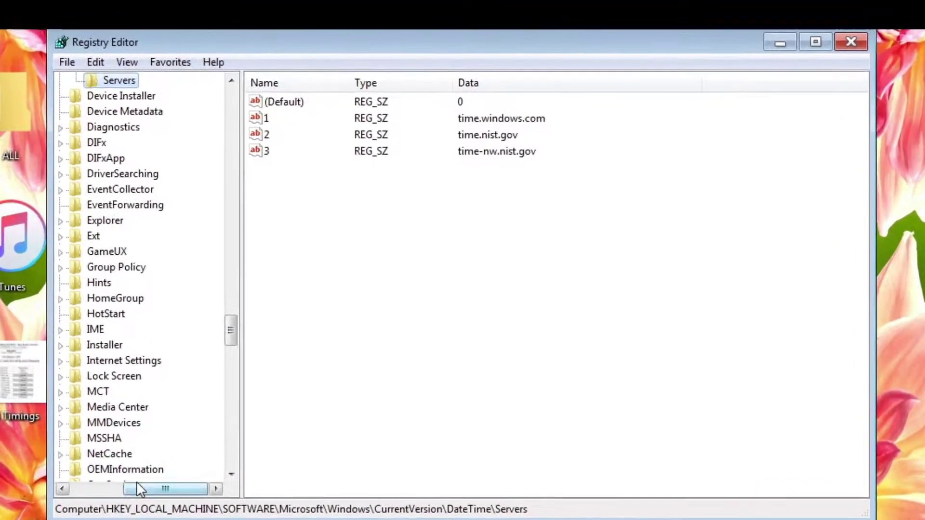
pyautogui.moveTo(145, 490); pyautogui.dragTo(125, 492)
pyautogui.moveTo(230, 330); pyautogui.dragTo(228, 99)
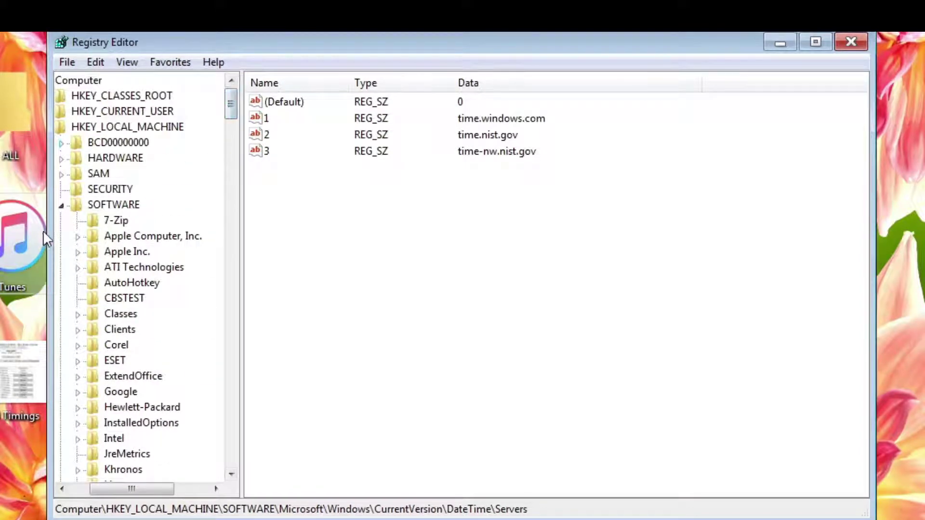
pyautogui.click(65, 205)
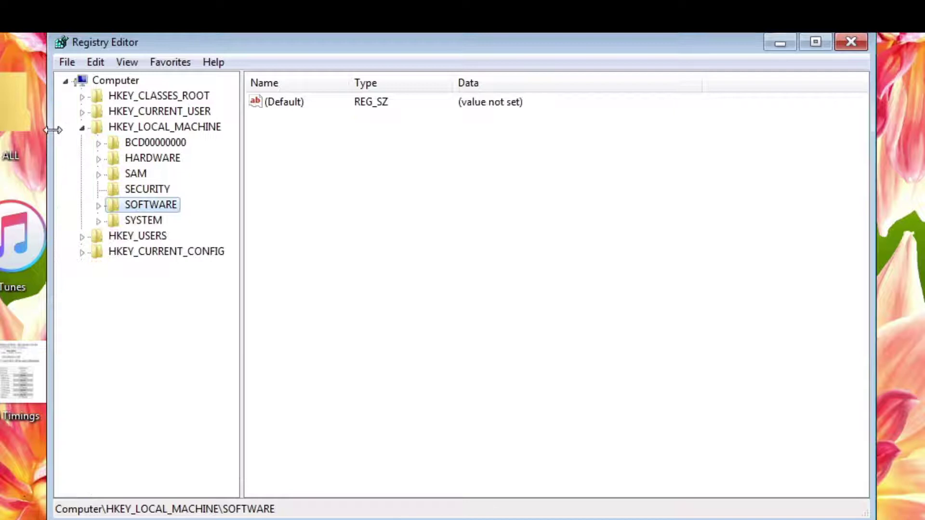
pyautogui.click(82, 128)
pyautogui.click(83, 128)
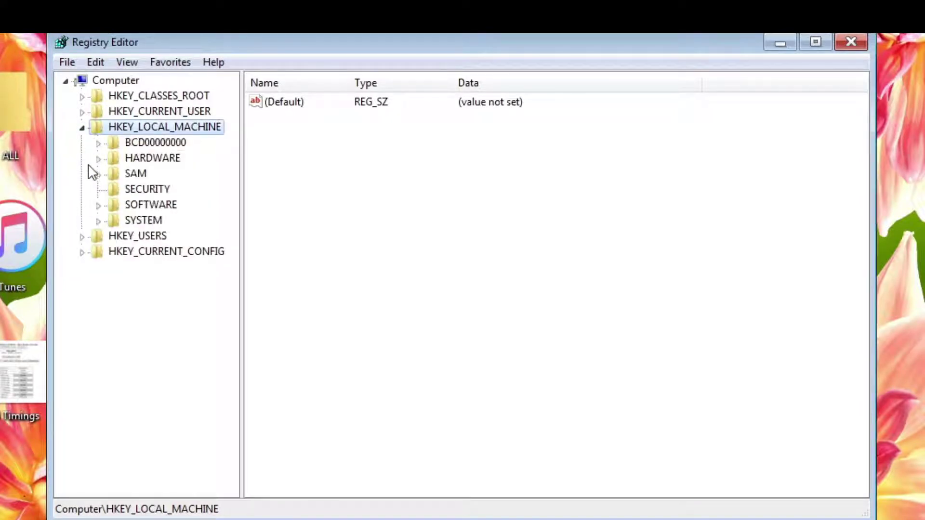
pyautogui.click(99, 206)
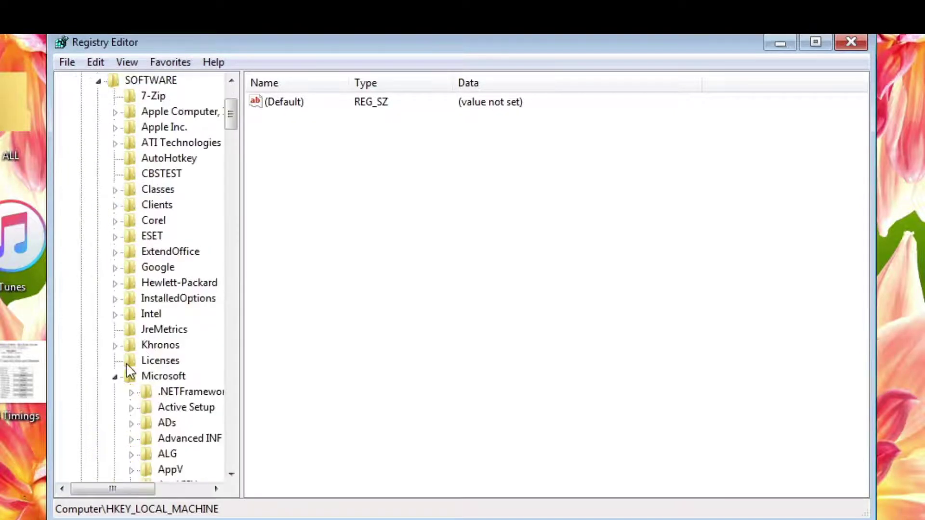
pyautogui.click(114, 377)
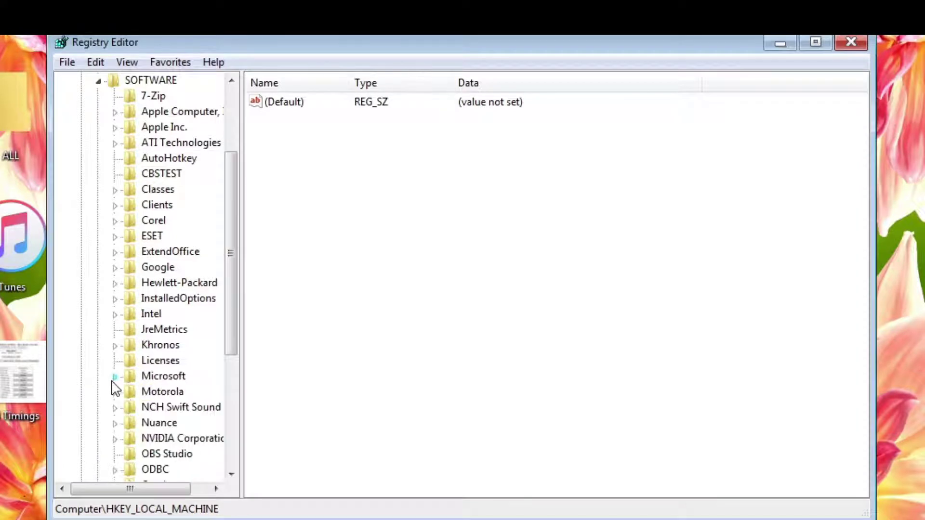
pyautogui.click(115, 376)
pyautogui.scroll(-4, 113, 366)
pyautogui.scroll(-5, 114, 366)
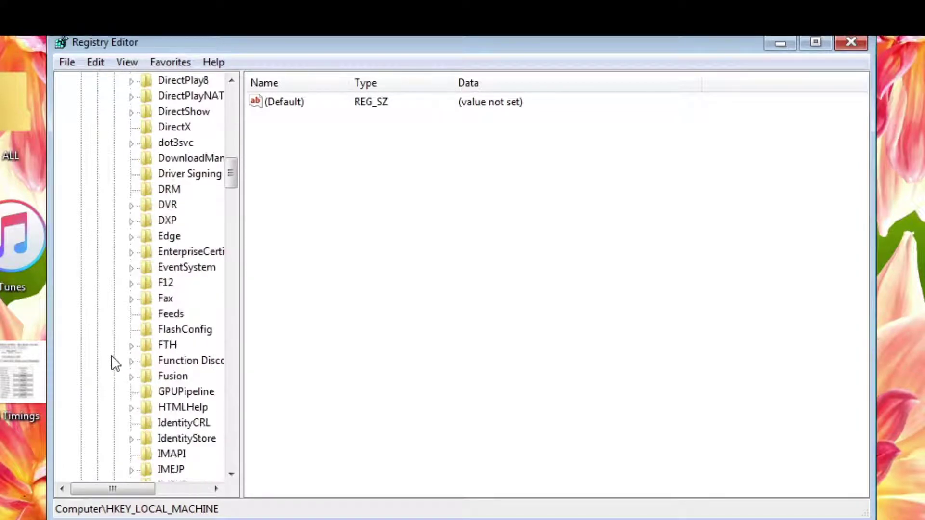
pyautogui.scroll(-5, 113, 361)
pyautogui.scroll(9, 113, 362)
pyautogui.scroll(1, 108, 347)
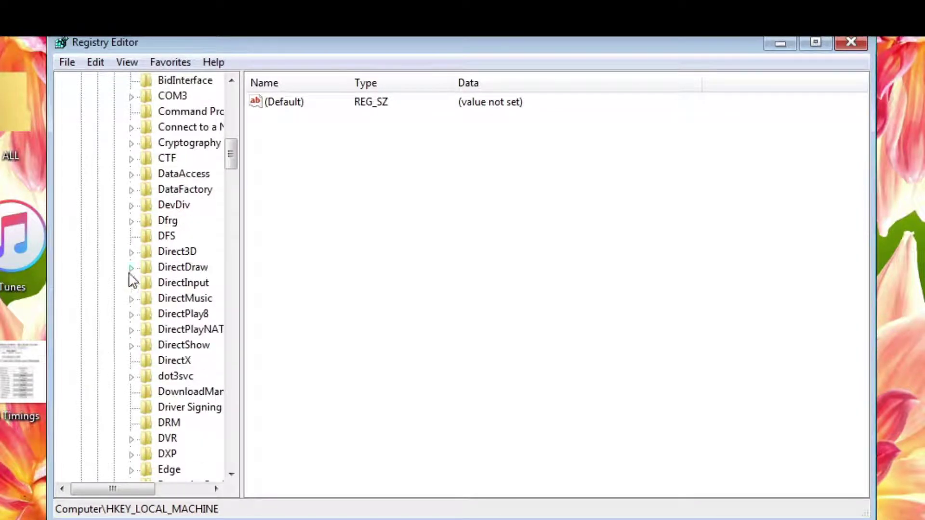
pyautogui.scroll(-8, 130, 272)
pyautogui.scroll(-10, 127, 270)
pyautogui.scroll(-10, 127, 271)
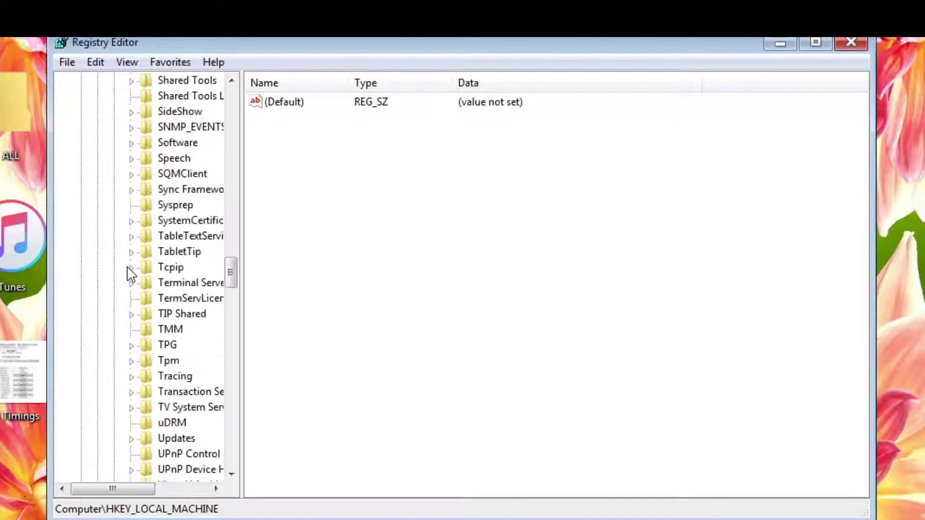
pyautogui.scroll(-3, 126, 275)
pyautogui.scroll(-1, 129, 303)
pyautogui.click(131, 238)
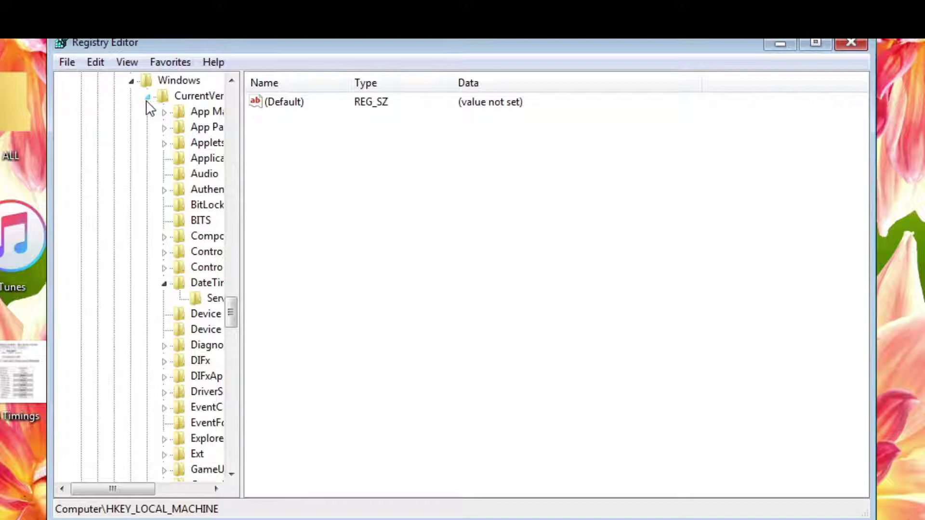
pyautogui.click(147, 97)
pyautogui.scroll(-2, 160, 155)
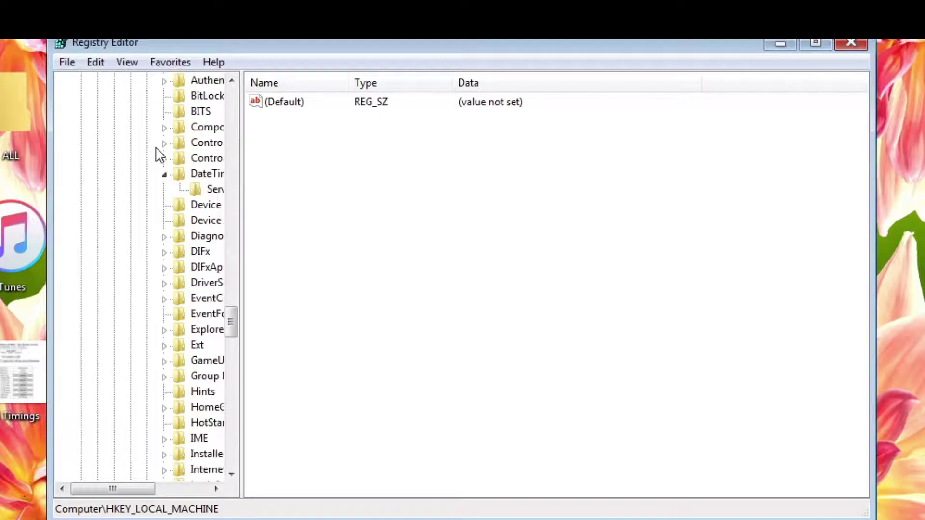
pyautogui.click(182, 176)
pyautogui.click(197, 190)
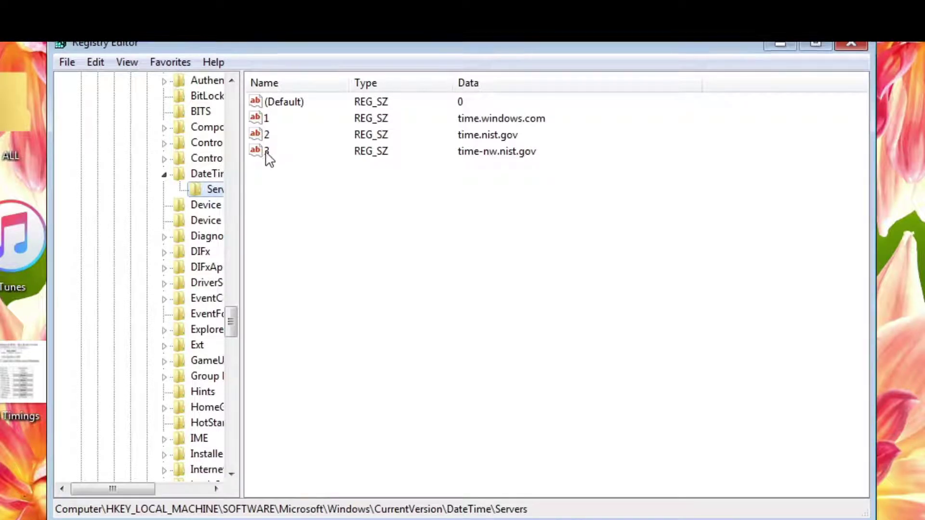
pyautogui.rightClick(290, 175)
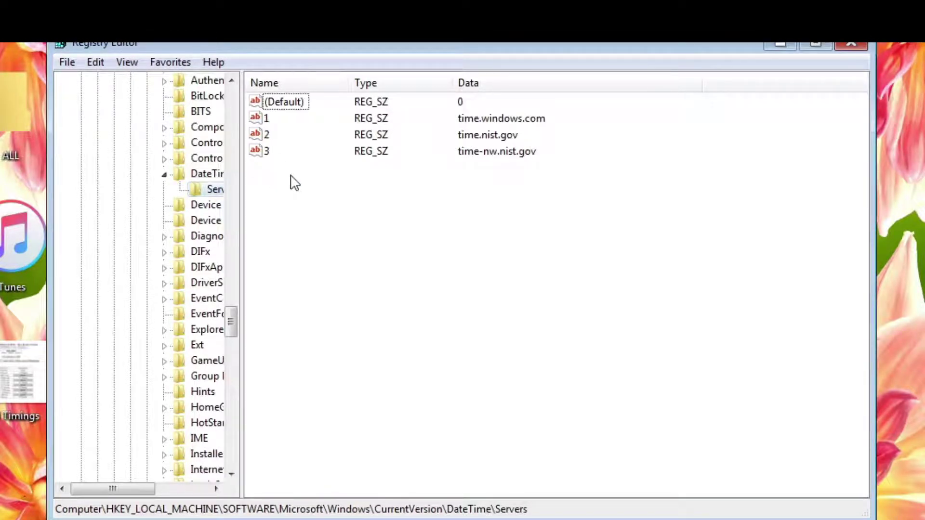
pyautogui.click(282, 101)
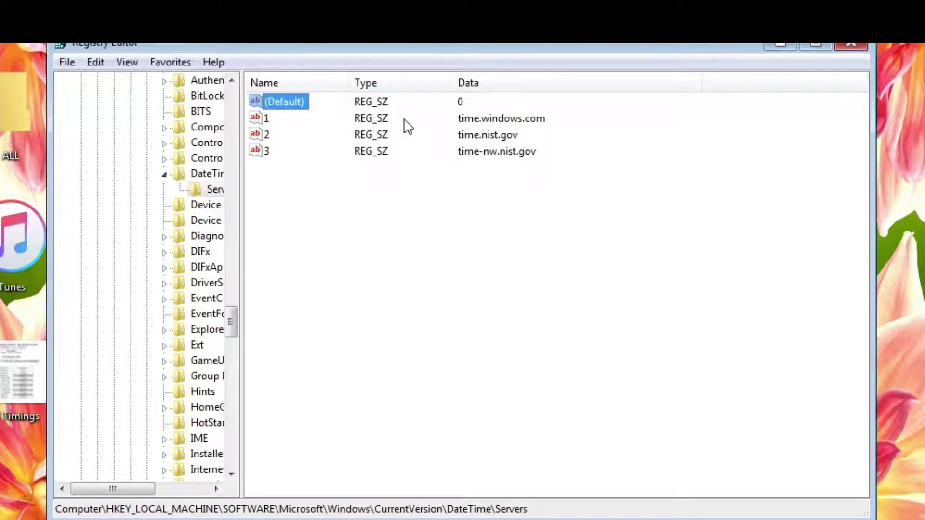
pyautogui.rightClick(296, 99)
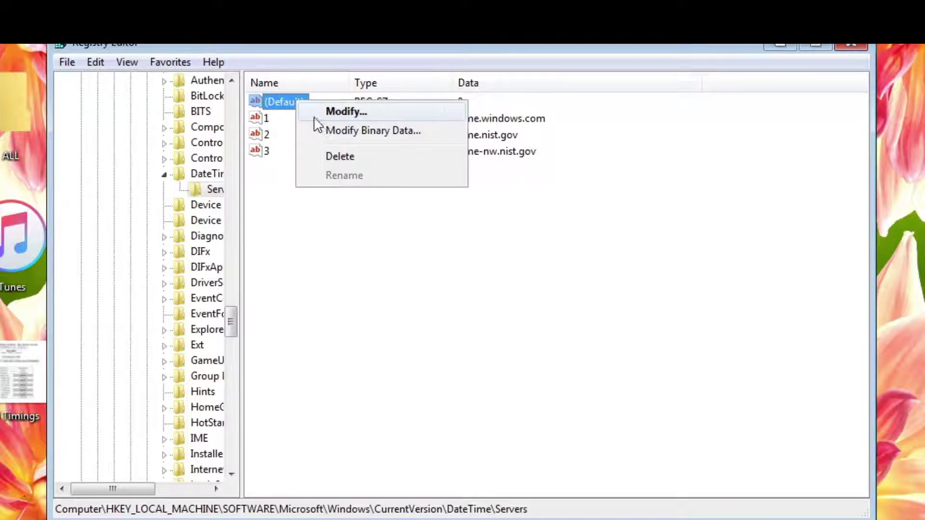
pyautogui.click(340, 111)
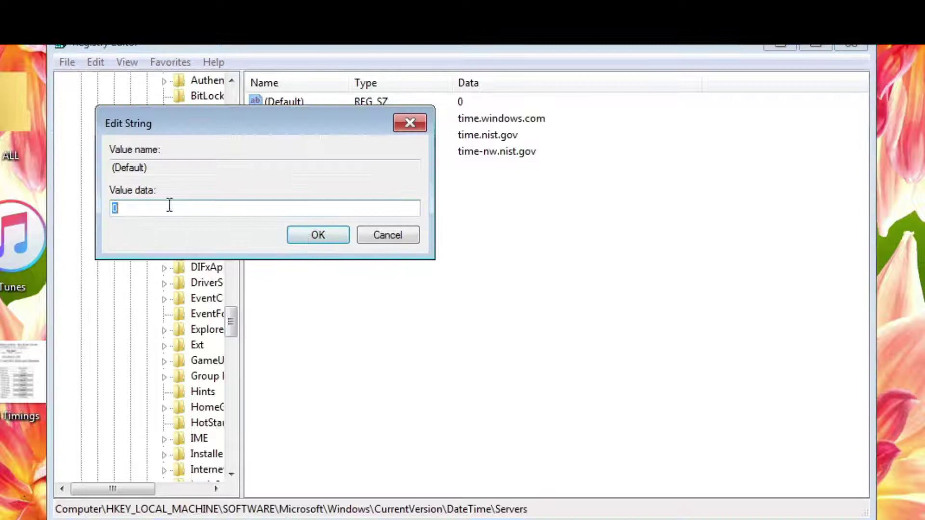
pyautogui.click(318, 235)
# Create a new string value named 0 in the Servers key
pyautogui.rightClick(310, 242)
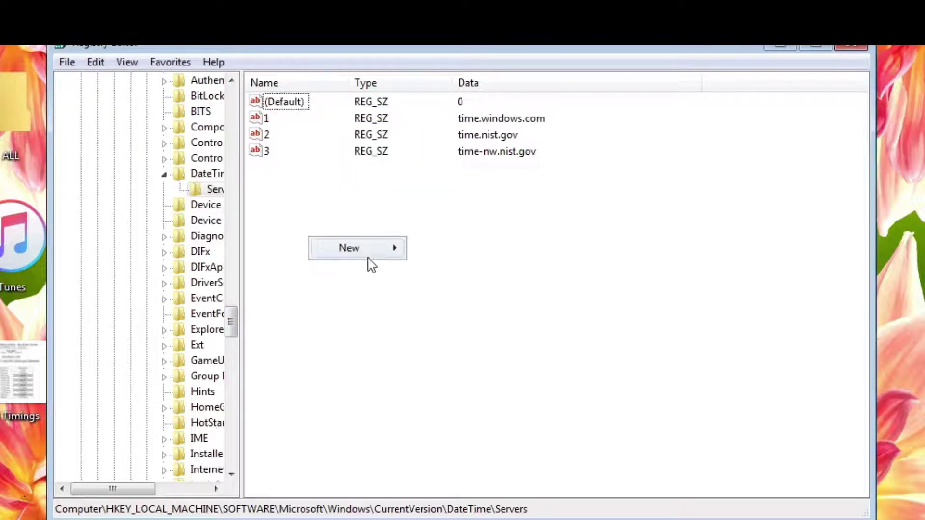
pyautogui.moveTo(358, 248)
pyautogui.click(496, 273)
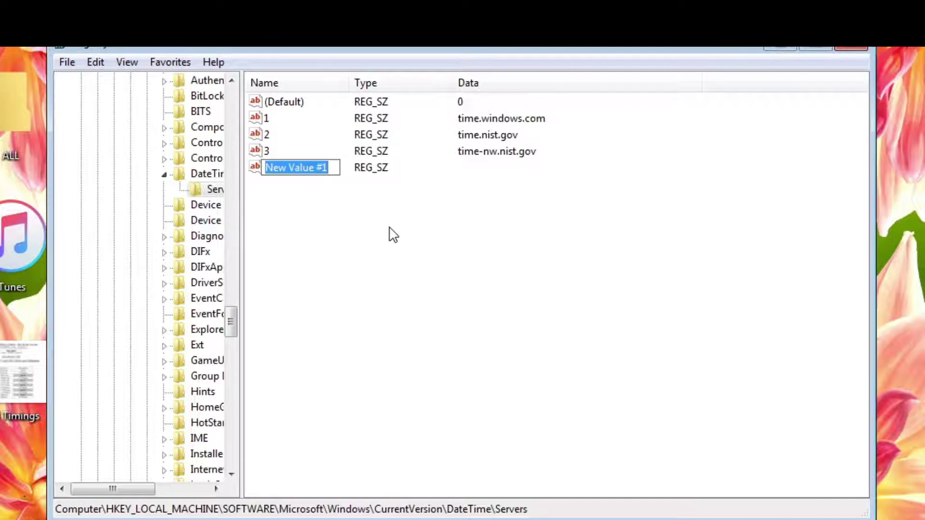
pyautogui.write('0')
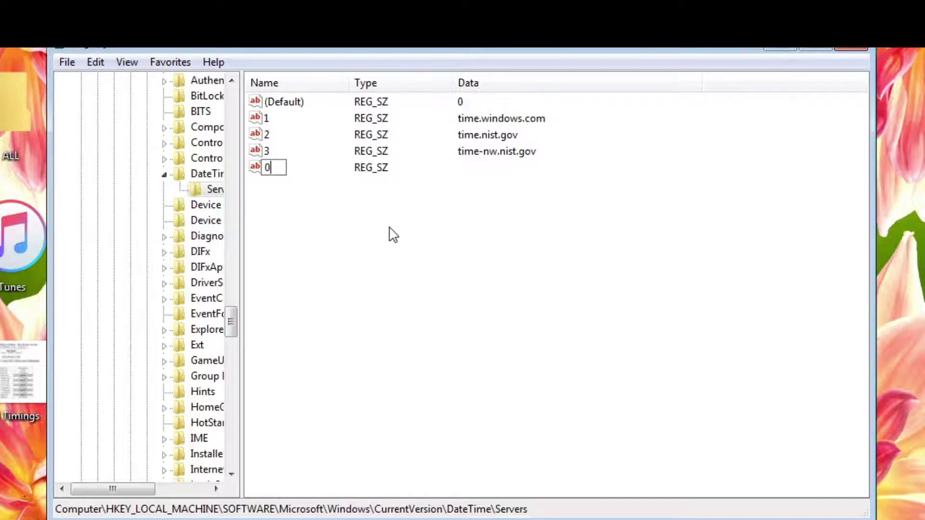
pyautogui.press('Return')
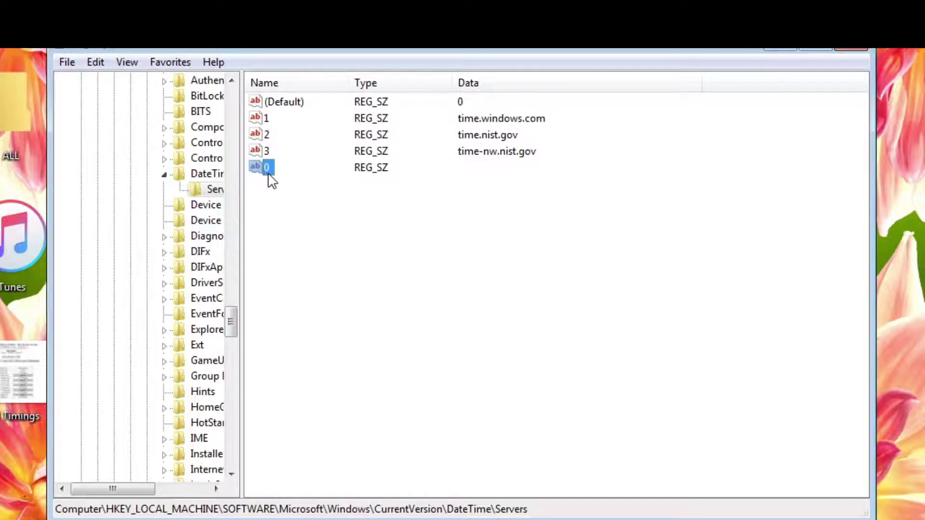
# Set value 0's data to time.google.com and close Registry Editor
pyautogui.rightClick(269, 175)
pyautogui.click(275, 186)
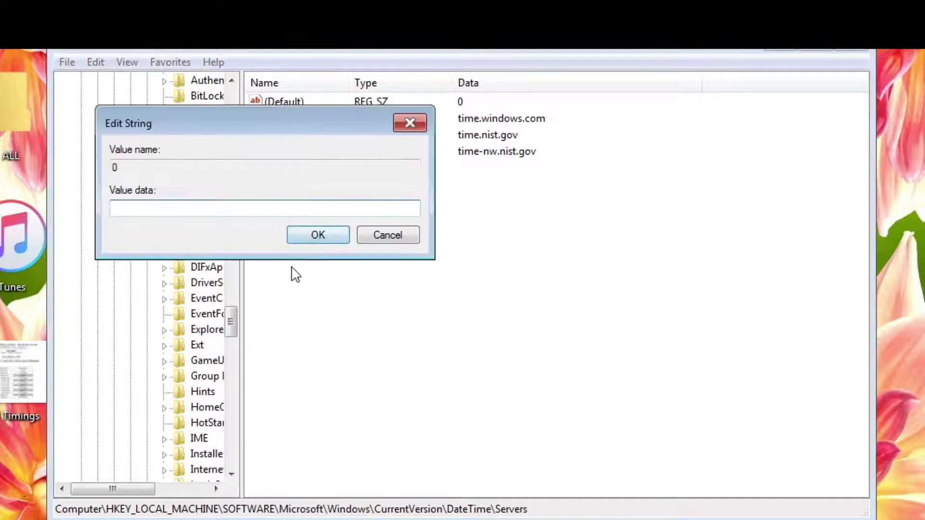
pyautogui.write('tim')
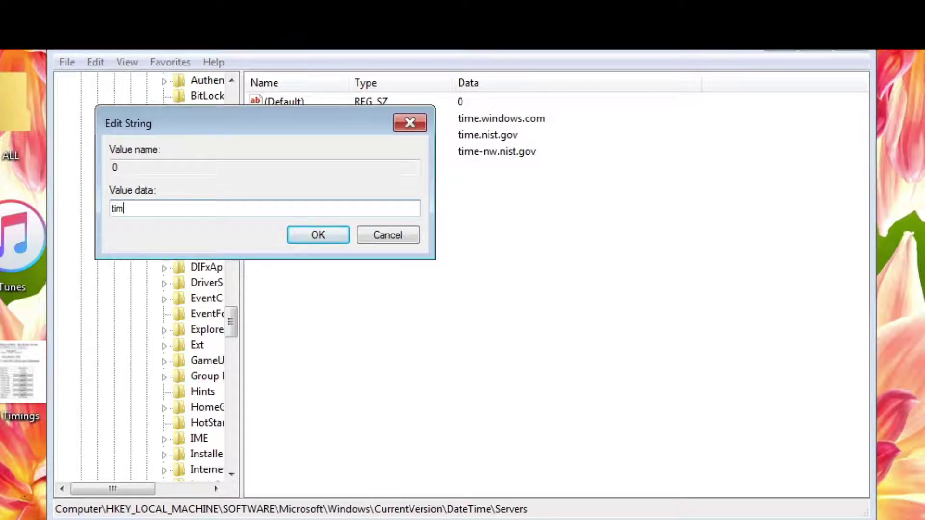
pyautogui.write('e.google')
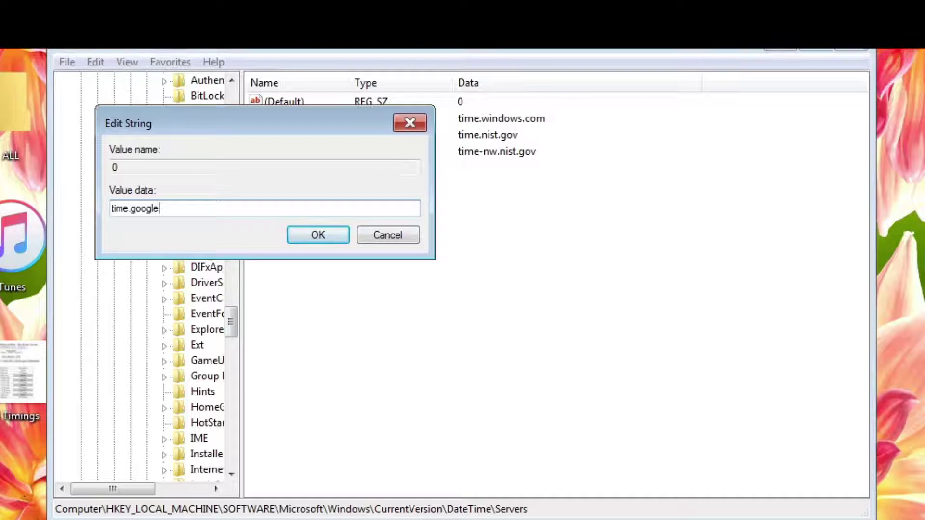
pyautogui.write('.com')
pyautogui.press('Return')
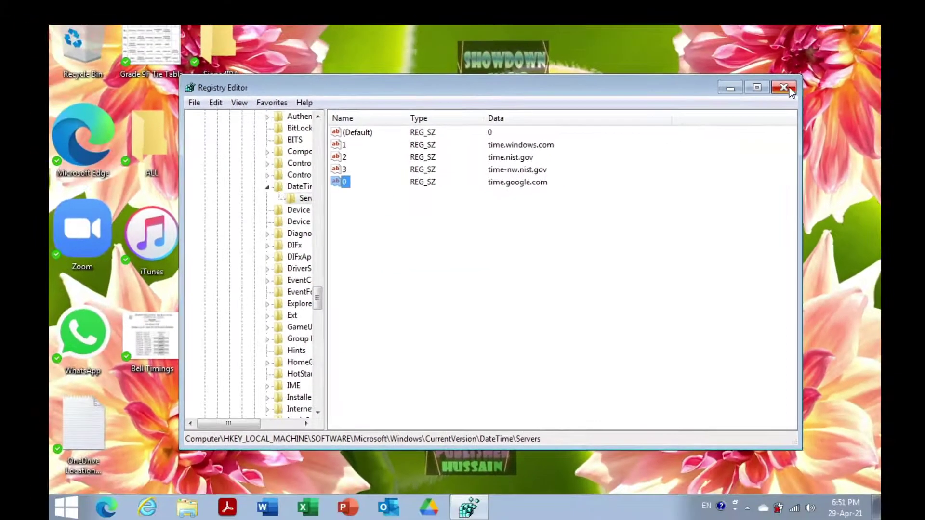
pyautogui.click(787, 90)
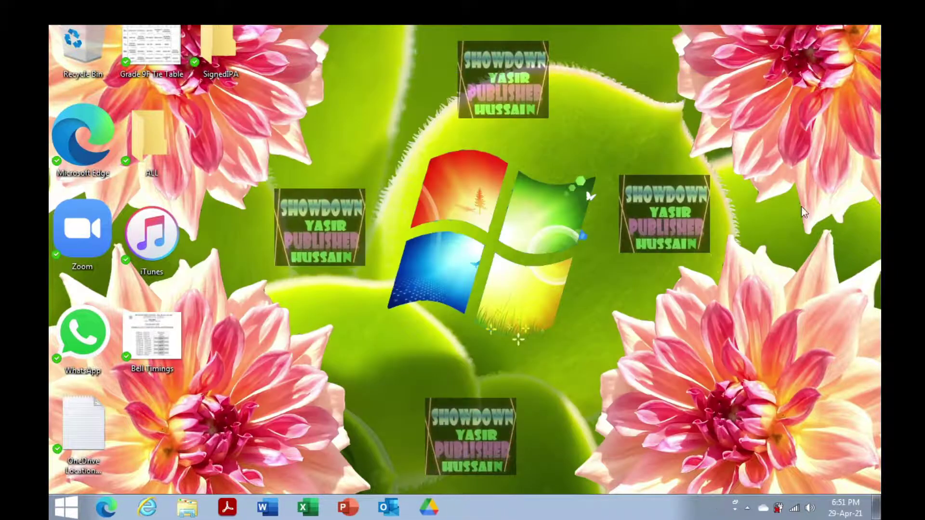
# Update the Internet Time sync with time.google.com now and accept the settings
pyautogui.click(851, 512)
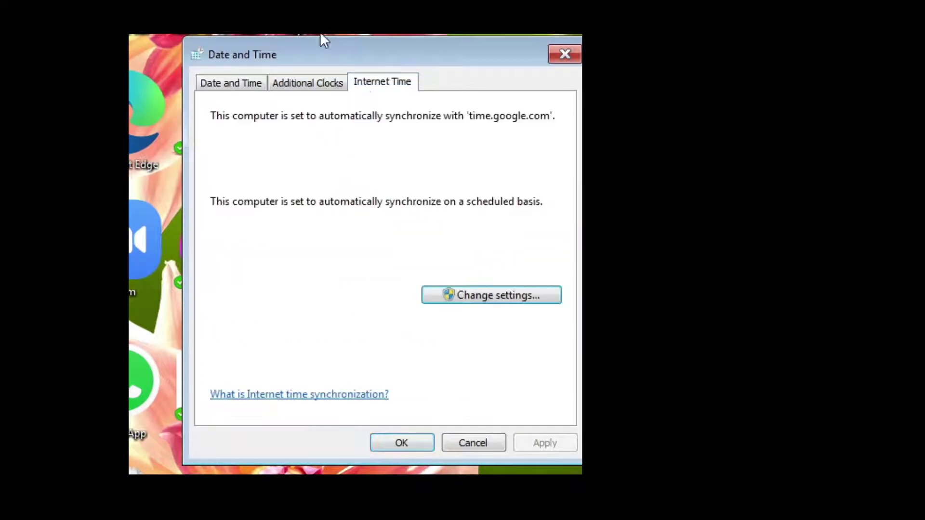
pyautogui.click(451, 300)
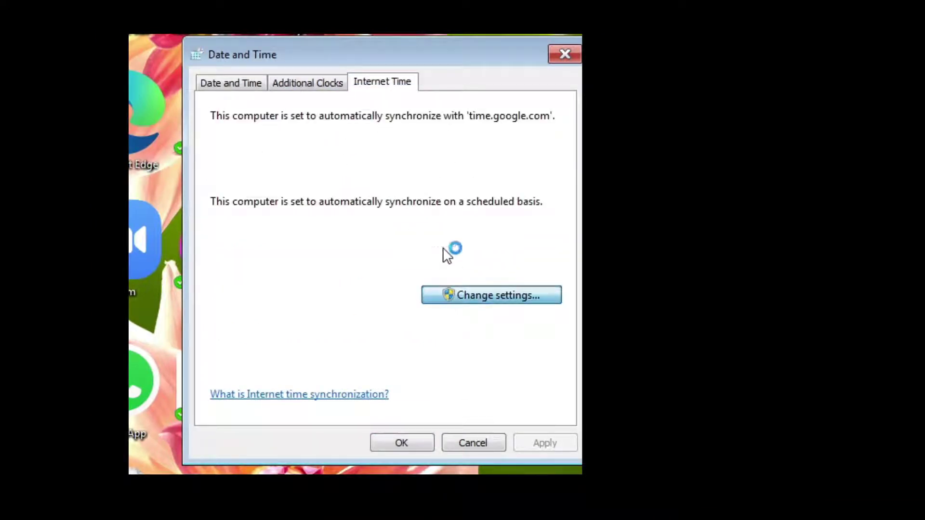
pyautogui.click(489, 161)
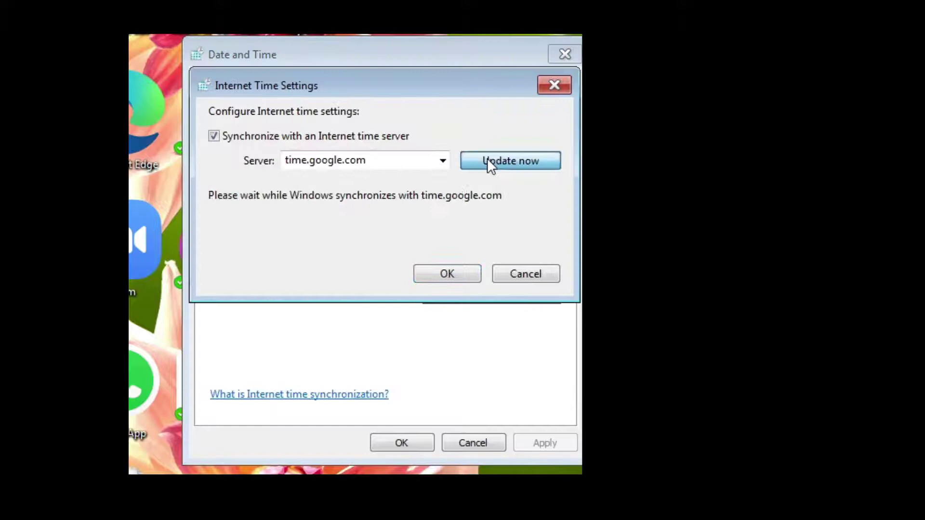
pyautogui.click(452, 272)
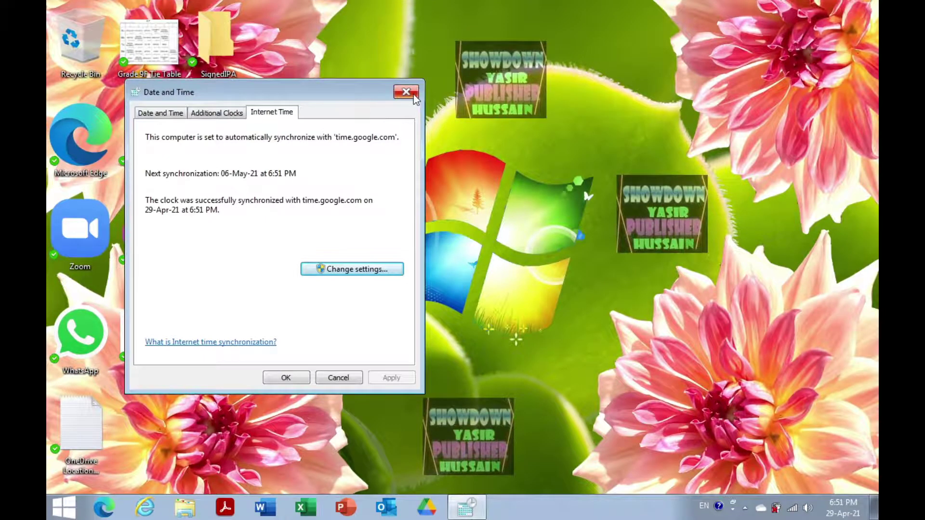
# Close the Date and Time window and refresh the desktop
pyautogui.click(406, 93)
pyautogui.rightClick(409, 93)
pyautogui.click(441, 128)
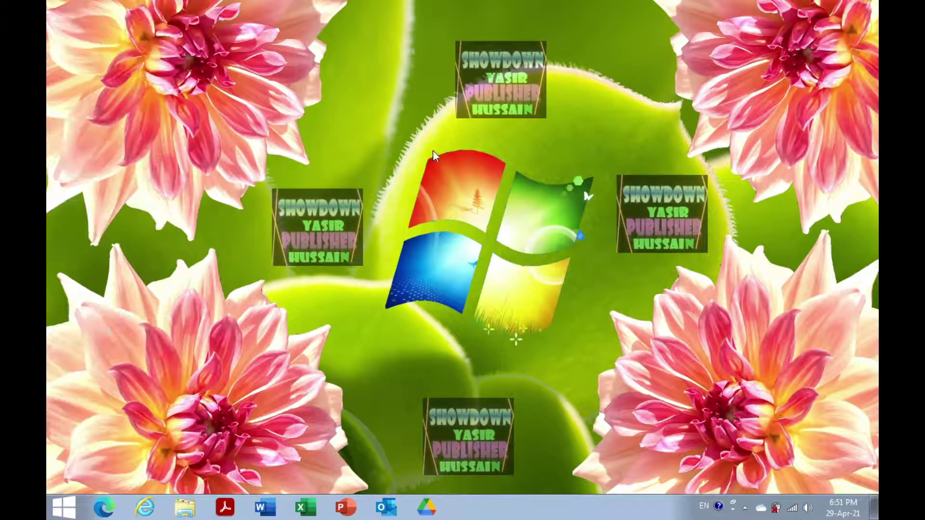